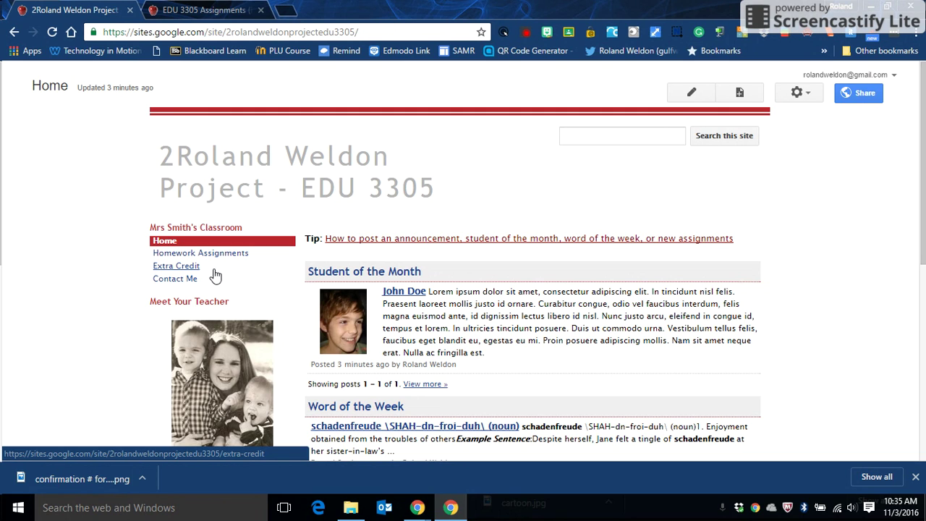
# In the site layout, retitle the sidebar navigation with the teacher's title and surname followed by "Lab" in place of "Classroom"
pyautogui.click(798, 93)
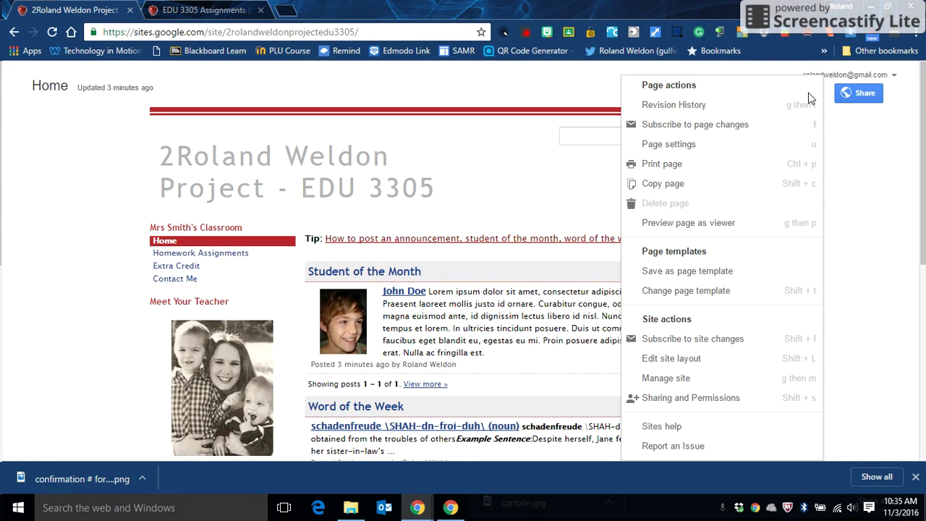
pyautogui.click(672, 359)
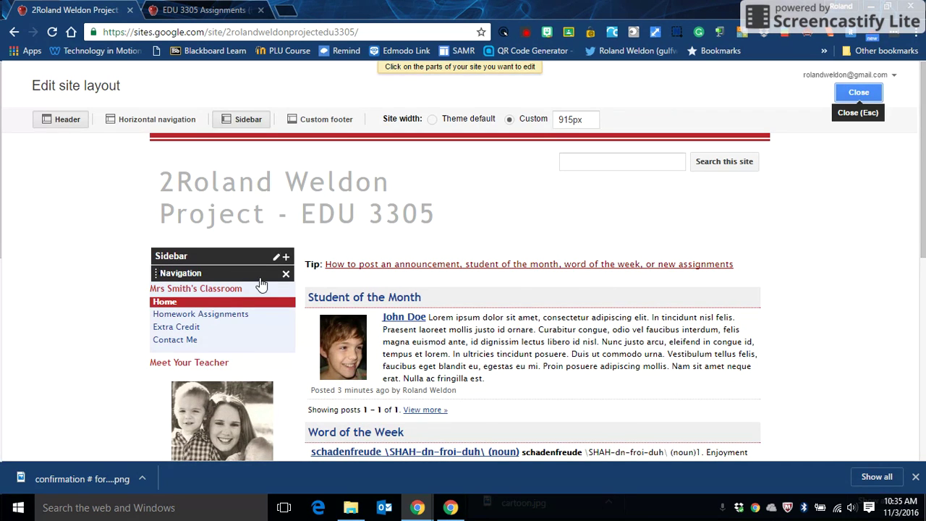
pyautogui.click(211, 296)
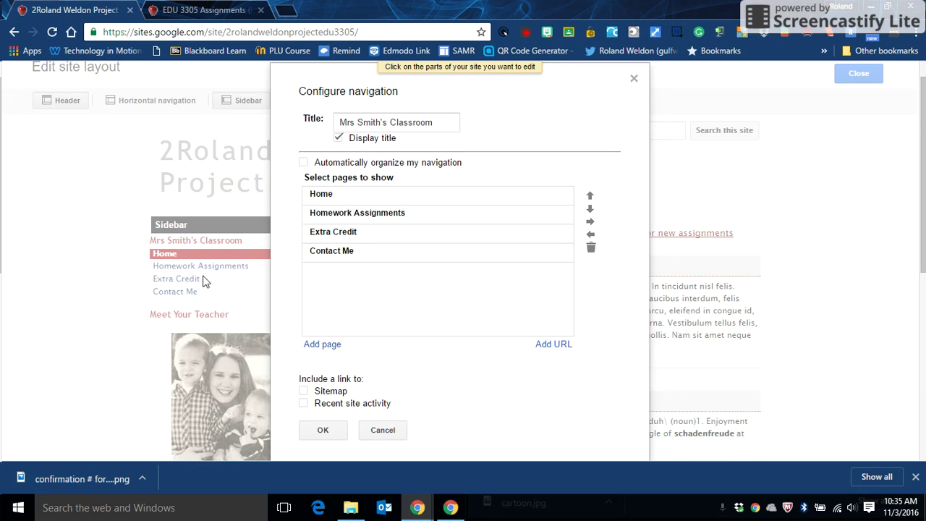
pyautogui.click(634, 78)
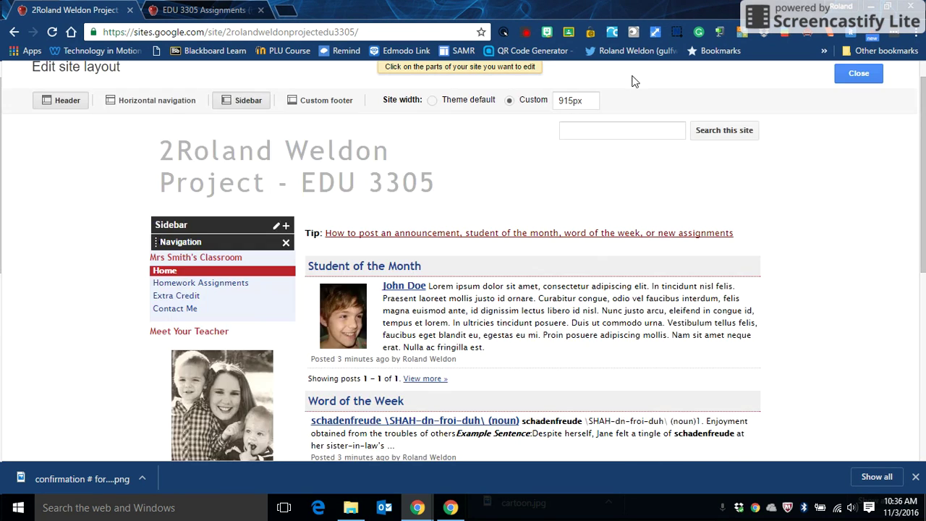
pyautogui.click(181, 269)
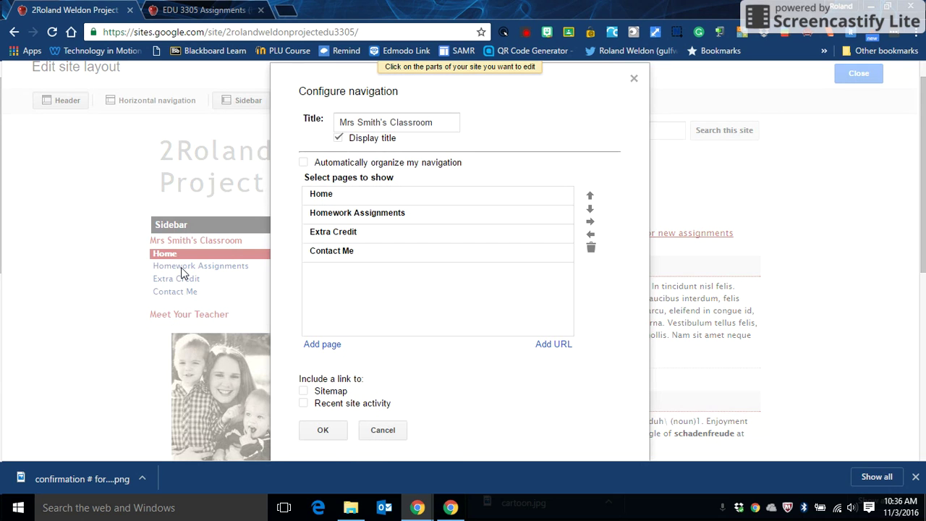
pyautogui.click(389, 121)
pyautogui.moveTo(389, 121); pyautogui.dragTo(327, 122)
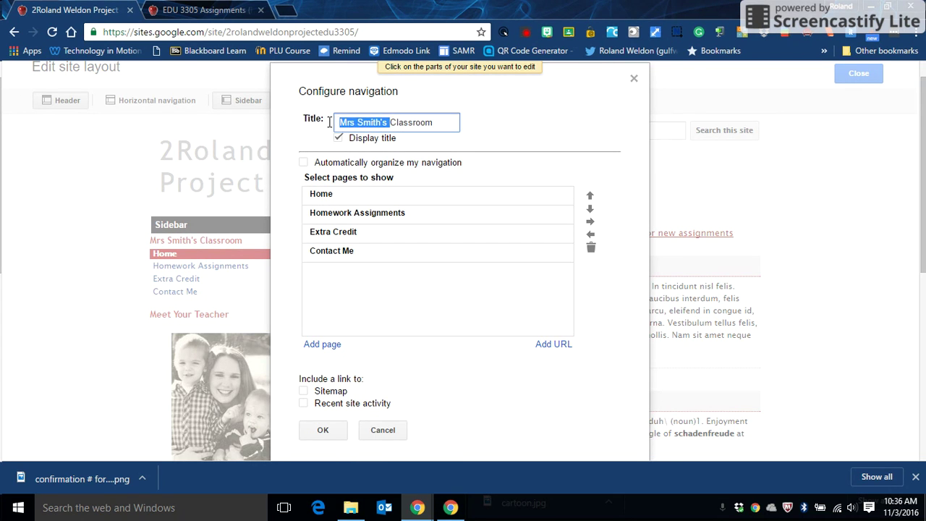
pyautogui.press('BackSpace')
pyautogui.write('Dr. Weldon')
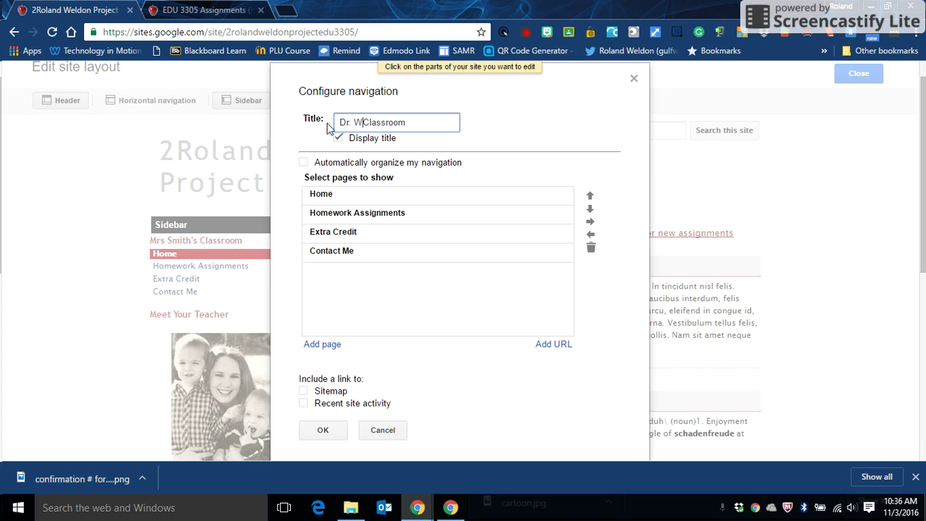
pyautogui.write("'s Lab")
# Review the pages listed in the sidebar navigation and the site map pages that can be added to it
pyautogui.click(368, 194)
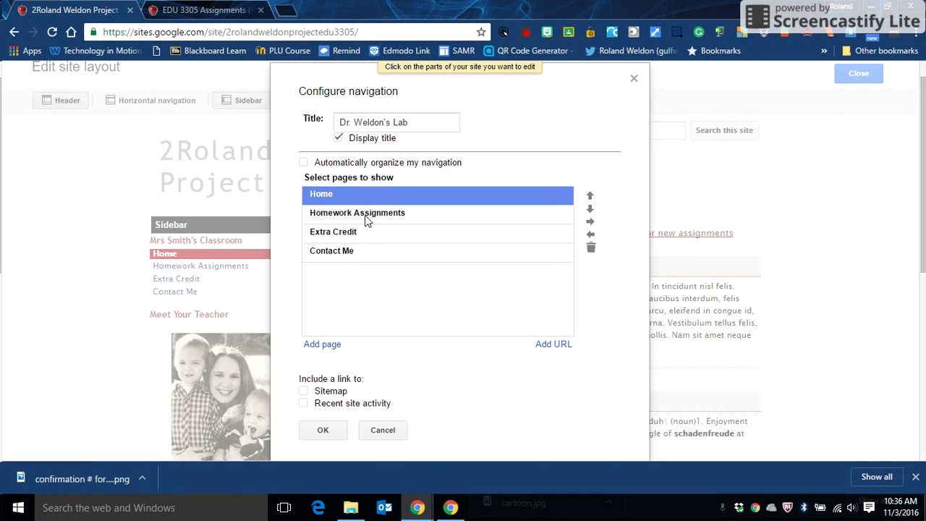
pyautogui.click(364, 214)
pyautogui.click(358, 236)
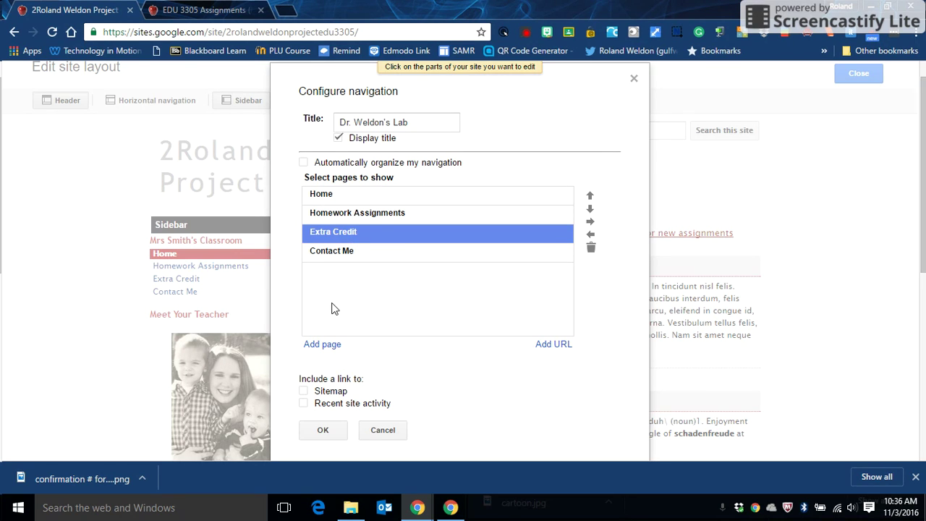
pyautogui.click(322, 345)
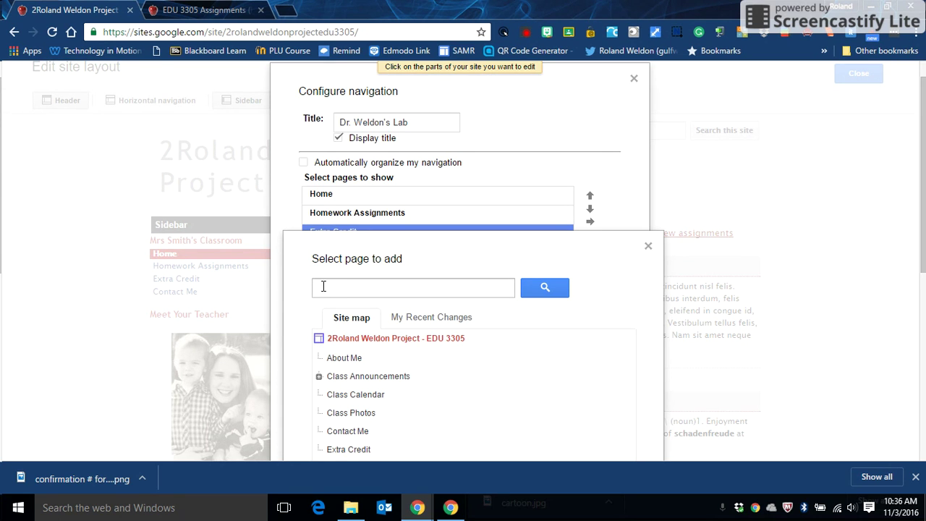
pyautogui.click(324, 287)
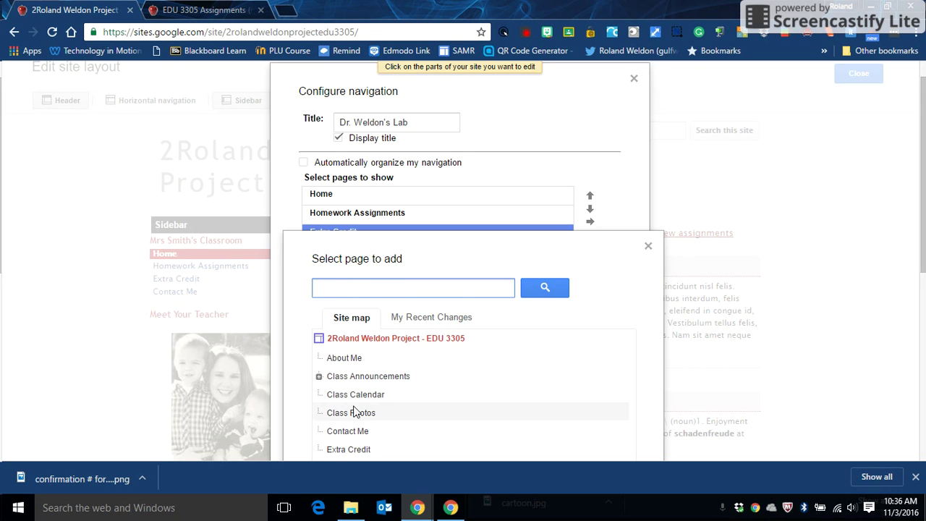
pyautogui.click(648, 247)
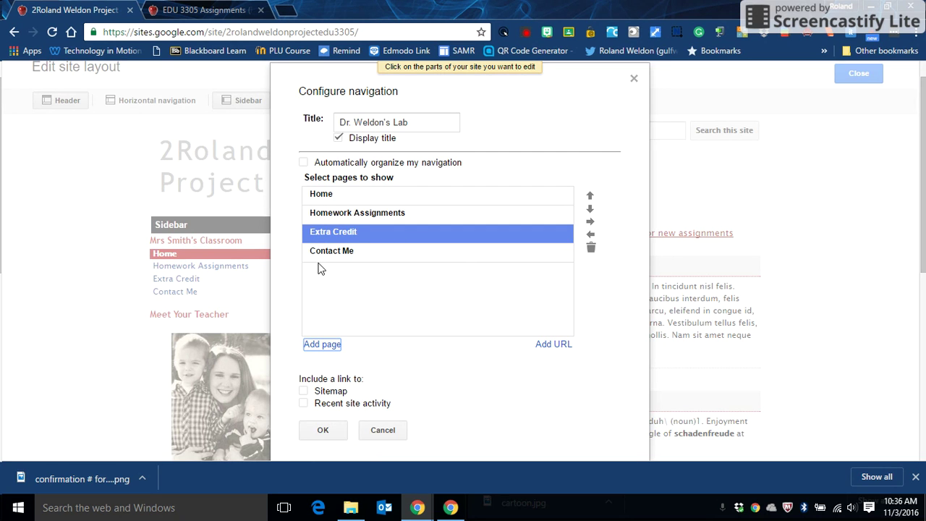
# Save the sidebar navigation settings
pyautogui.click(322, 431)
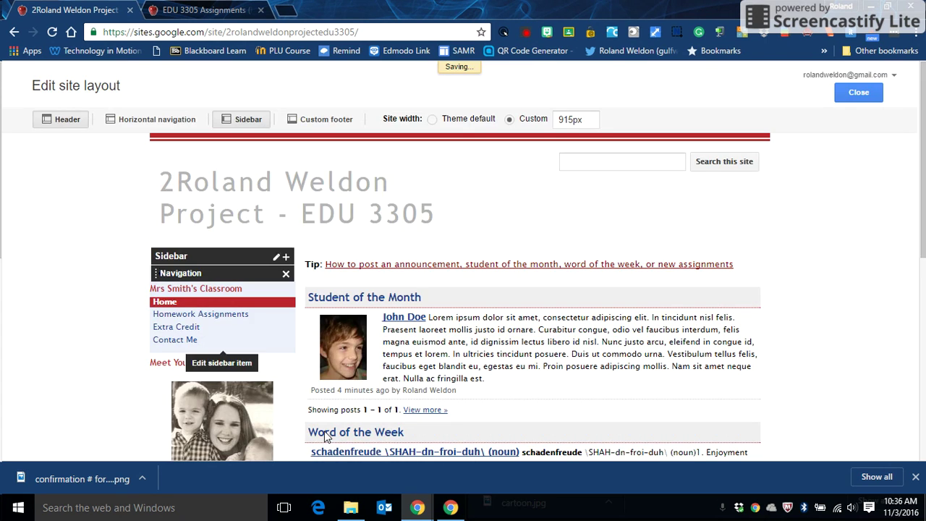
pyautogui.click(203, 284)
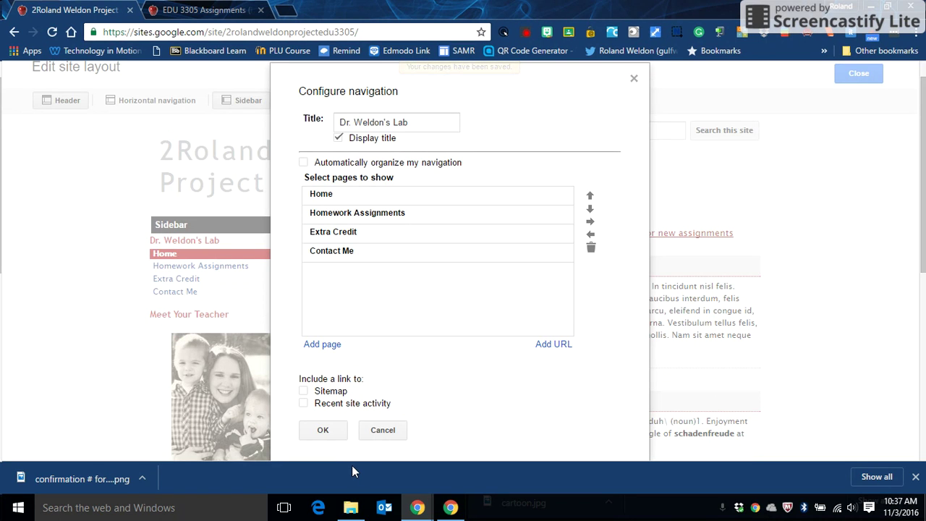
pyautogui.click(334, 433)
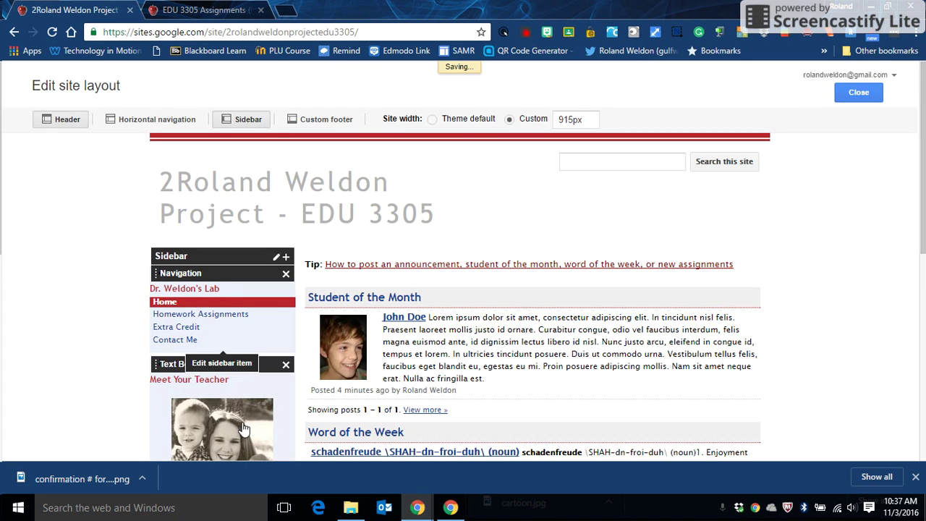
# Remove the family photo from the sidebar's Meet Your Teacher text box
pyautogui.click(194, 353)
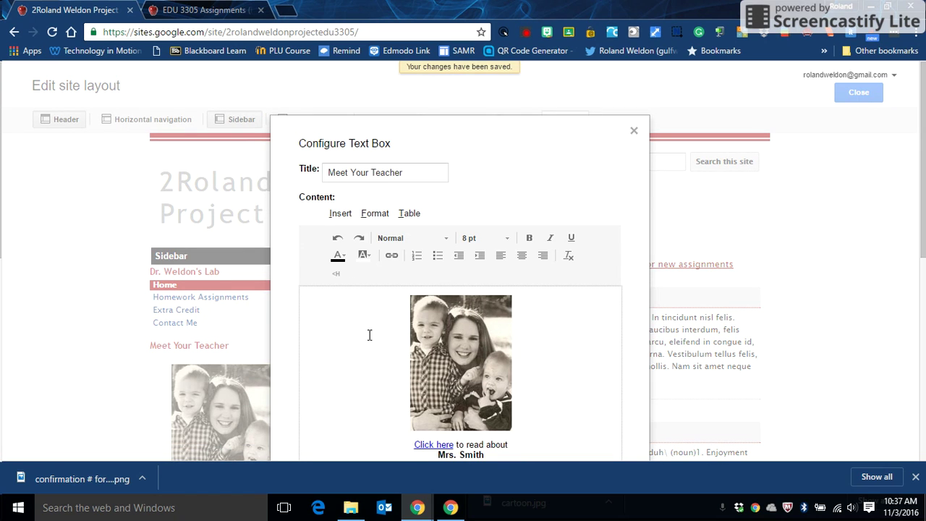
pyautogui.click(456, 353)
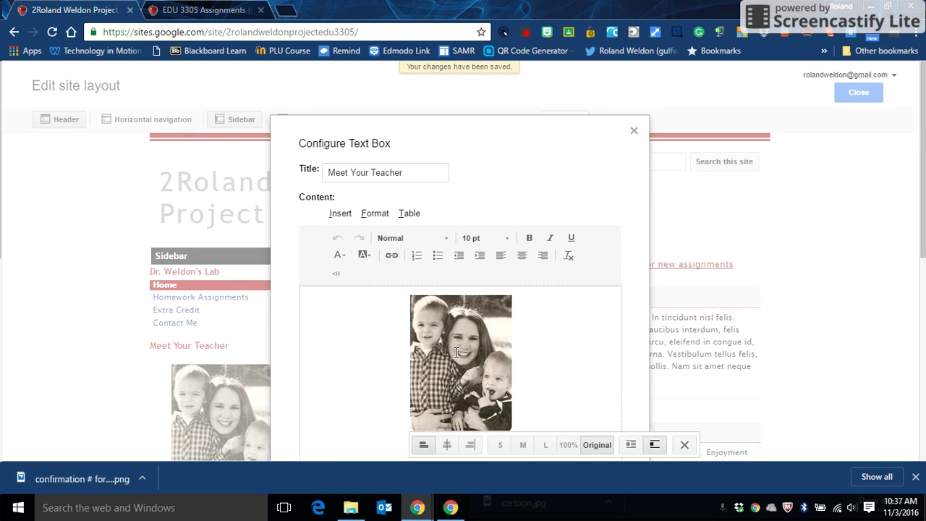
pyautogui.click(684, 445)
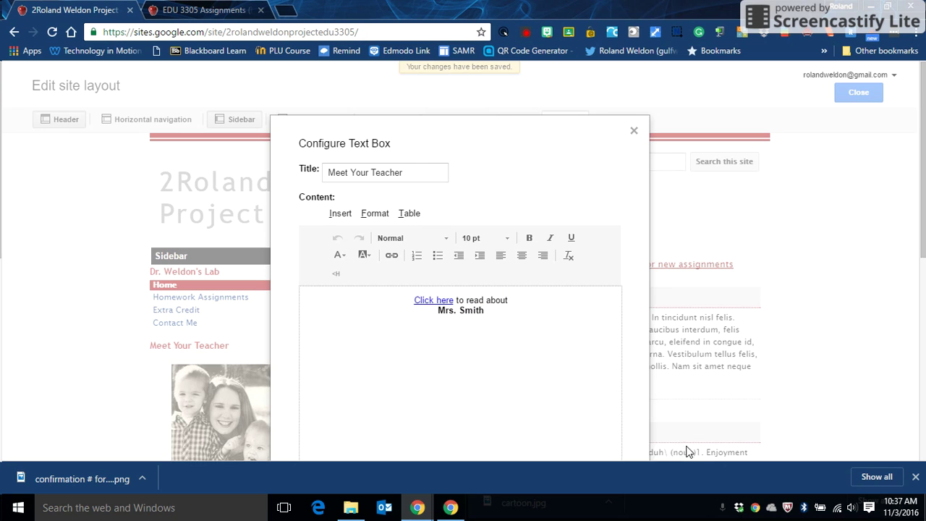
# Replace the bold teacher name under the "Click here to read about" line with the new teacher's title and surname
pyautogui.click(477, 320)
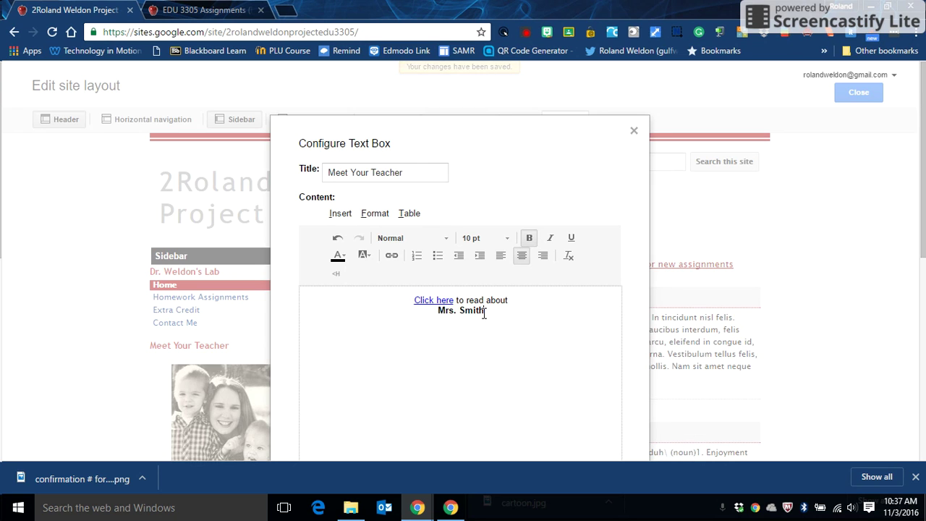
pyautogui.press('BackSpace')
pyautogui.press('BackSpace')
pyautogui.press('BackSpace')
pyautogui.press('BackSpace')
pyautogui.press('BackSpace')
pyautogui.press('BackSpace')
pyautogui.press('BackSpace')
pyautogui.press('BackSpace')
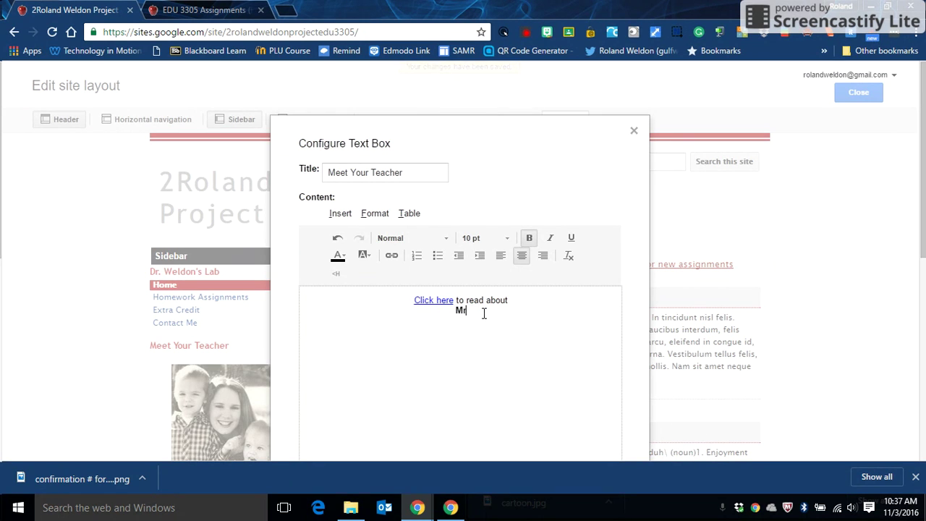
pyautogui.write('Dr. Weldon')
# Upload the cartoon image from Downloads and insert it below the teacher's name in the text box
pyautogui.scroll(-2, 591, 289)
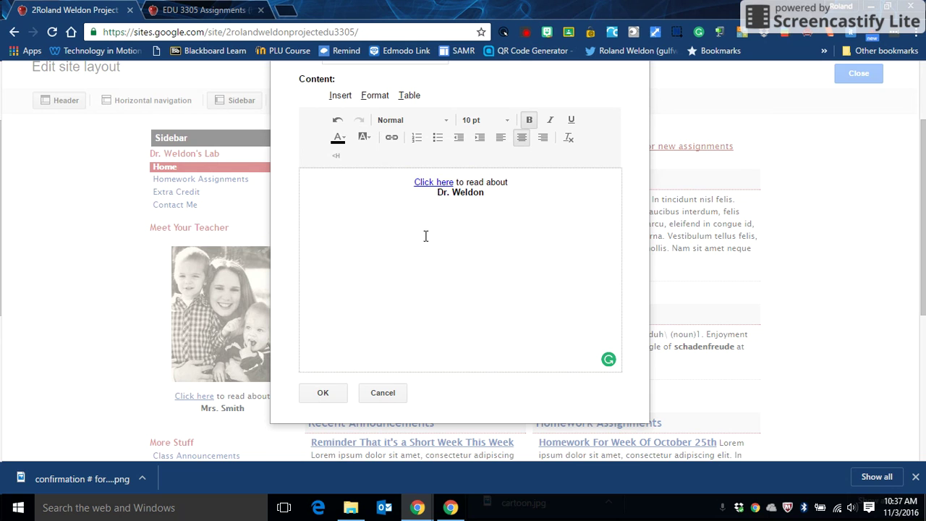
pyautogui.click(337, 98)
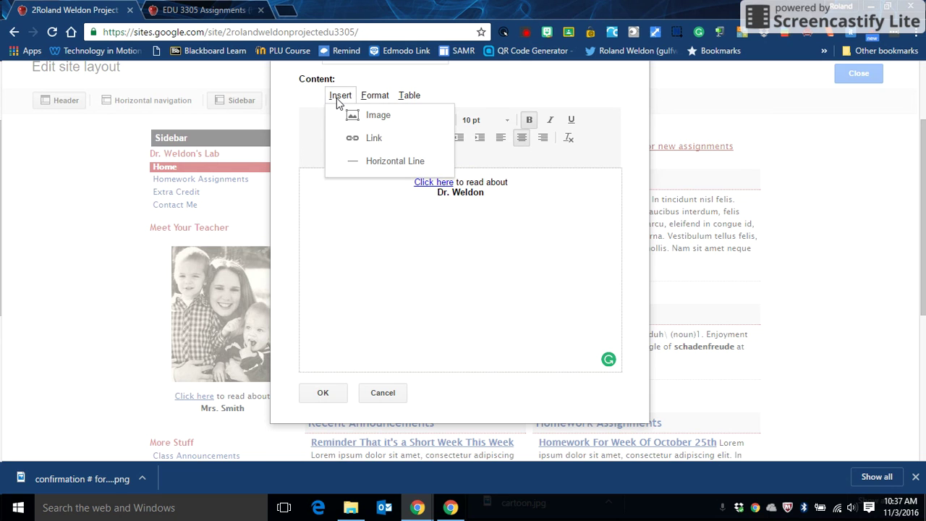
pyautogui.click(372, 119)
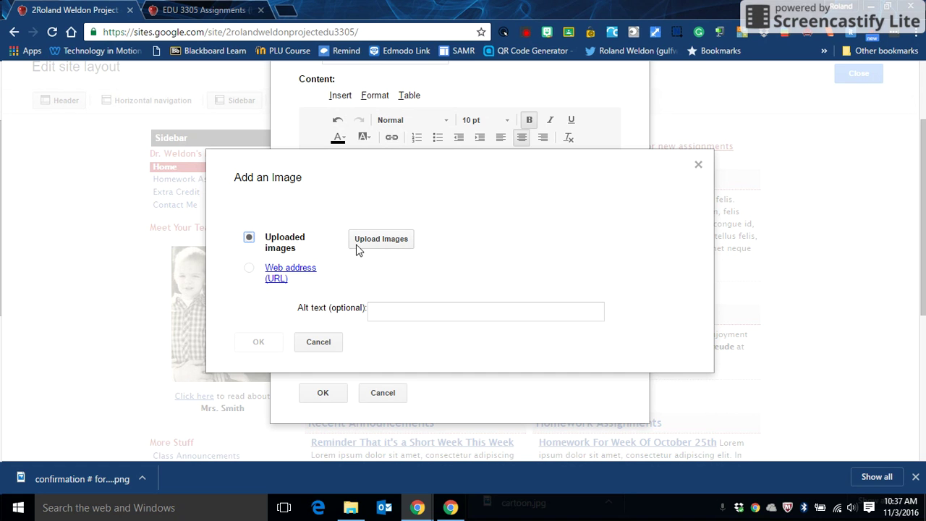
pyautogui.click(381, 238)
pyautogui.click(163, 217)
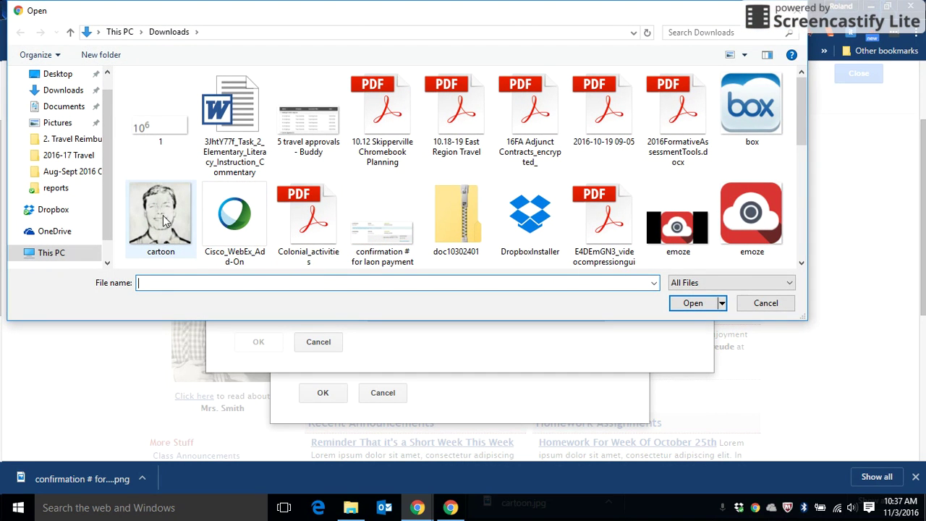
pyautogui.doubleClick(163, 219)
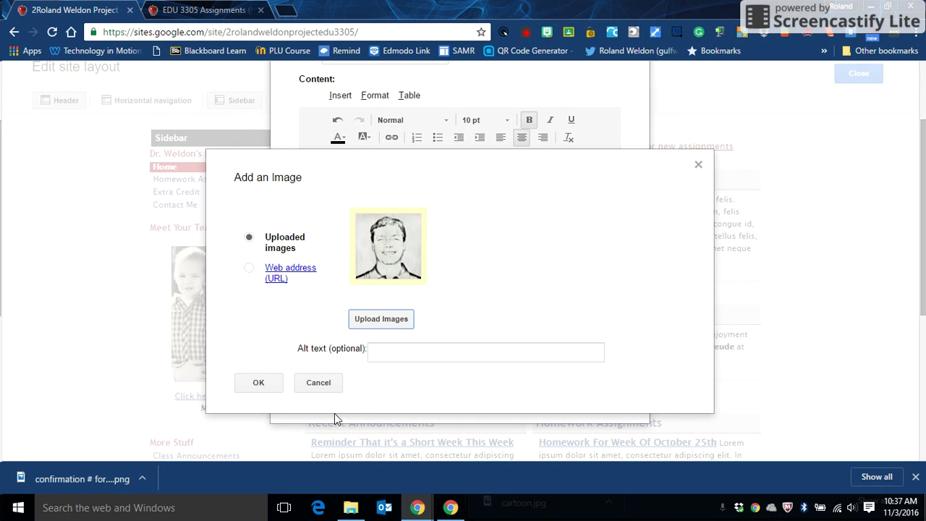
pyautogui.click(259, 382)
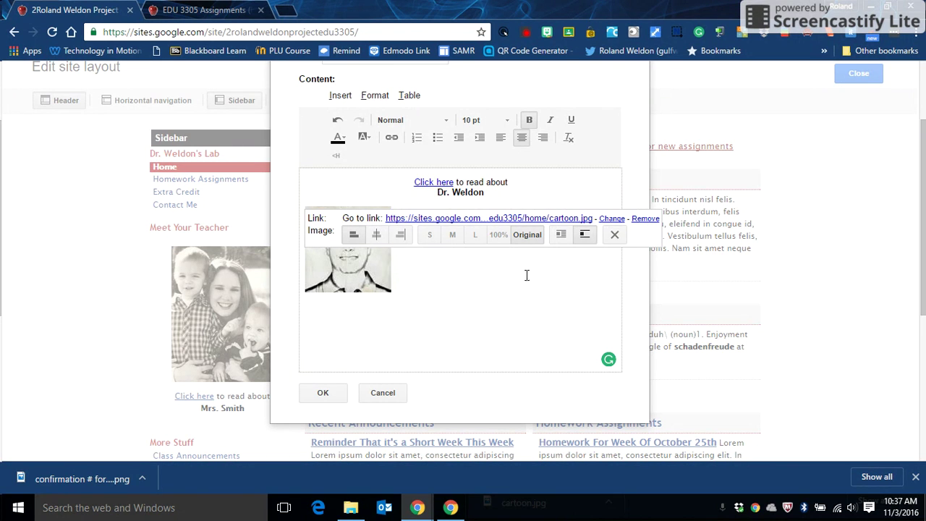
# Center the cartoon image in the text box, save the text box and finish editing the site layout
pyautogui.click(356, 269)
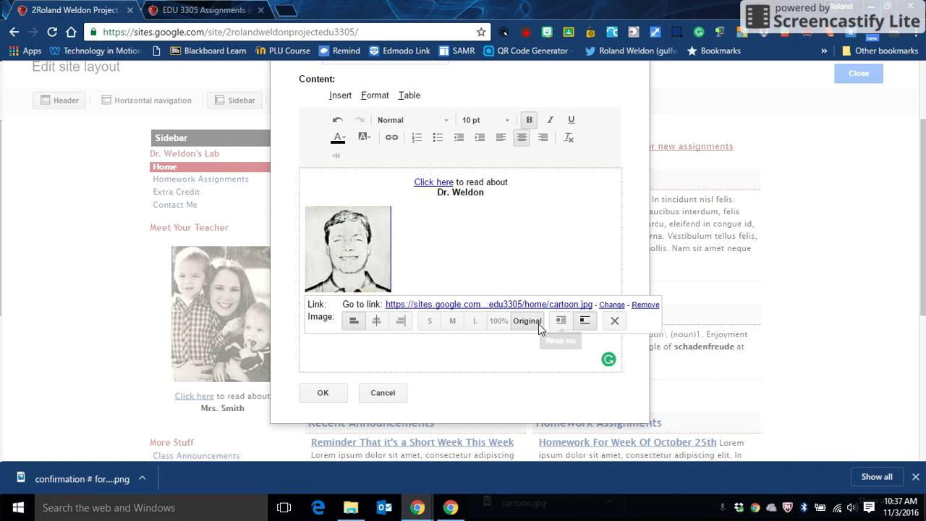
pyautogui.moveTo(922, 265); pyautogui.dragTo(922, 244)
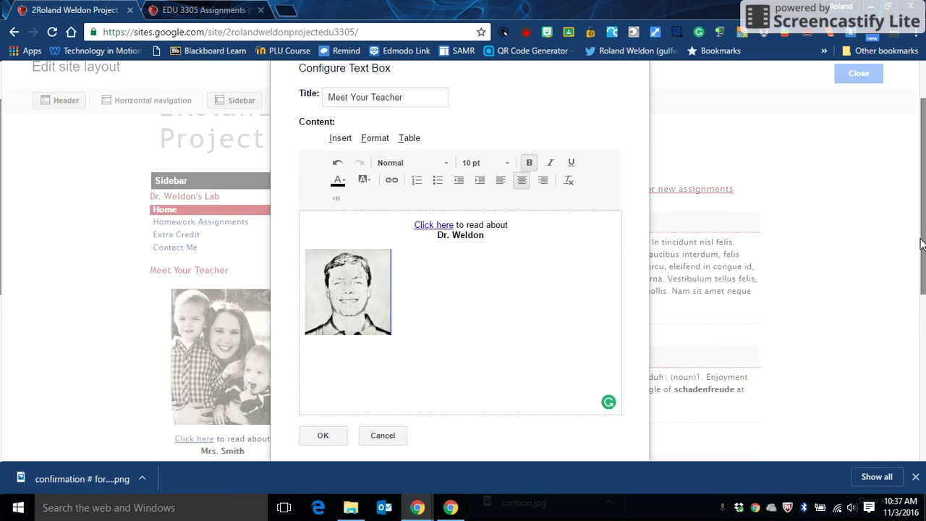
pyautogui.click(521, 181)
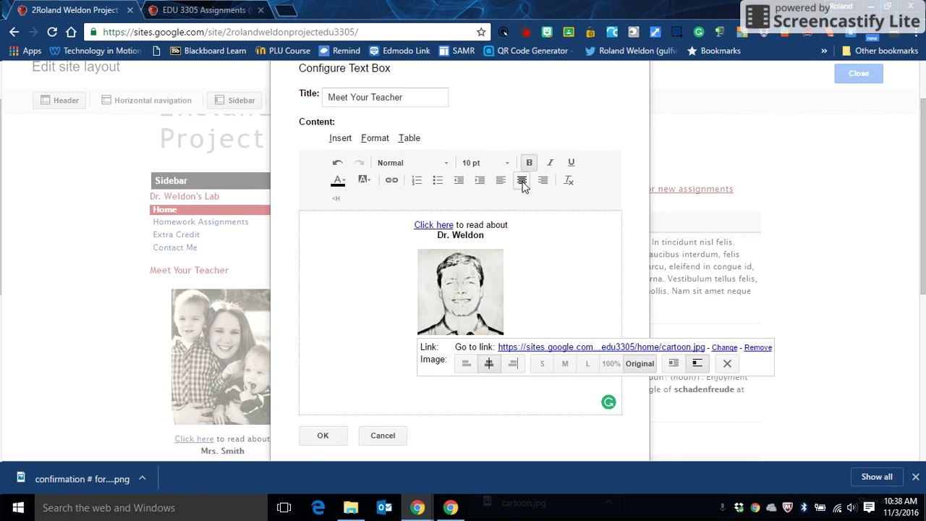
pyautogui.click(356, 296)
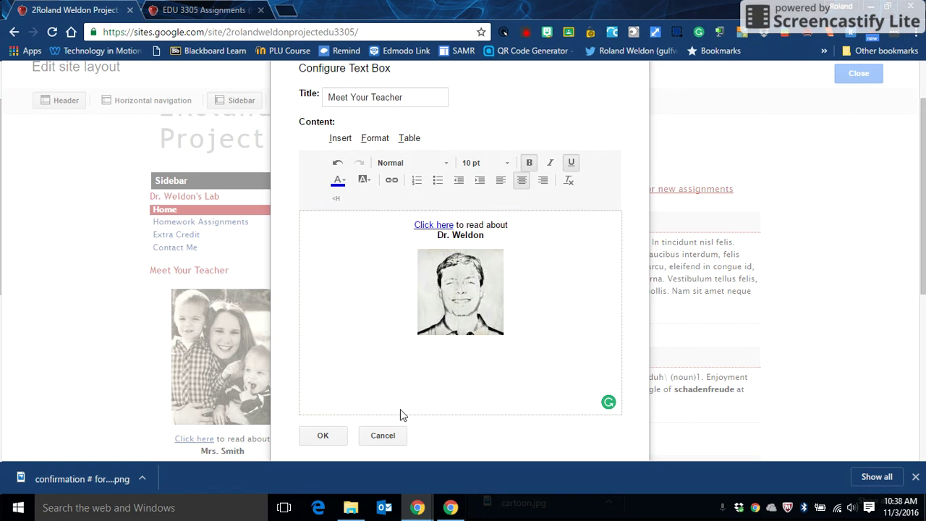
pyautogui.click(323, 437)
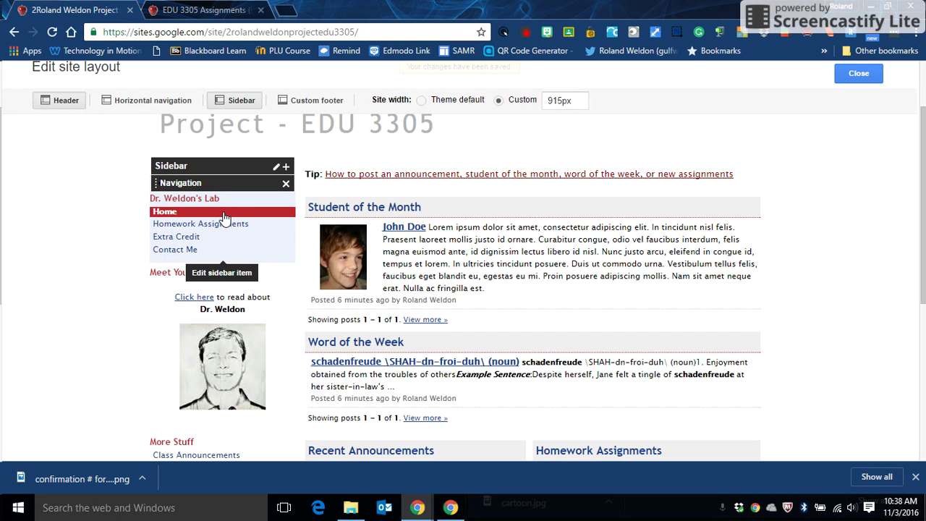
pyautogui.click(854, 76)
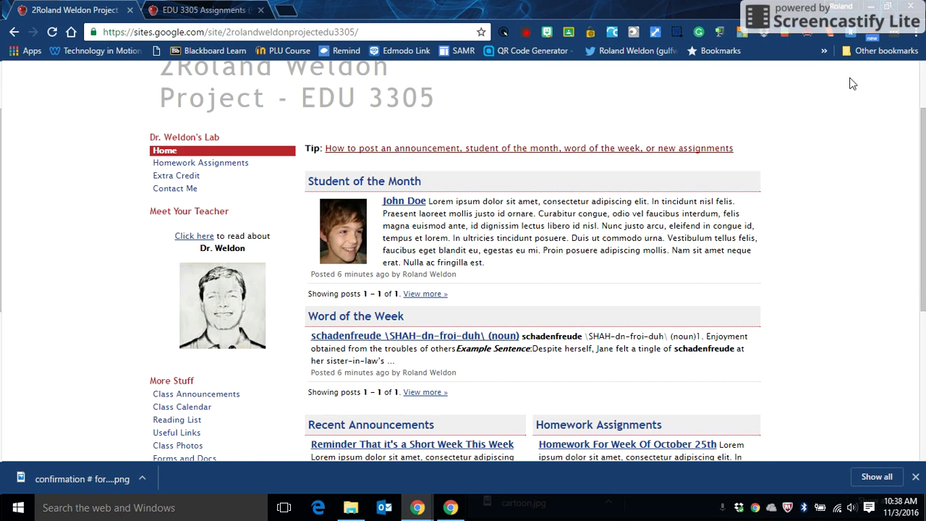
# Create a top-level web page named "EDU 3305 Course Assignments" and save it with an empty body
pyautogui.scroll(1, 897, 184)
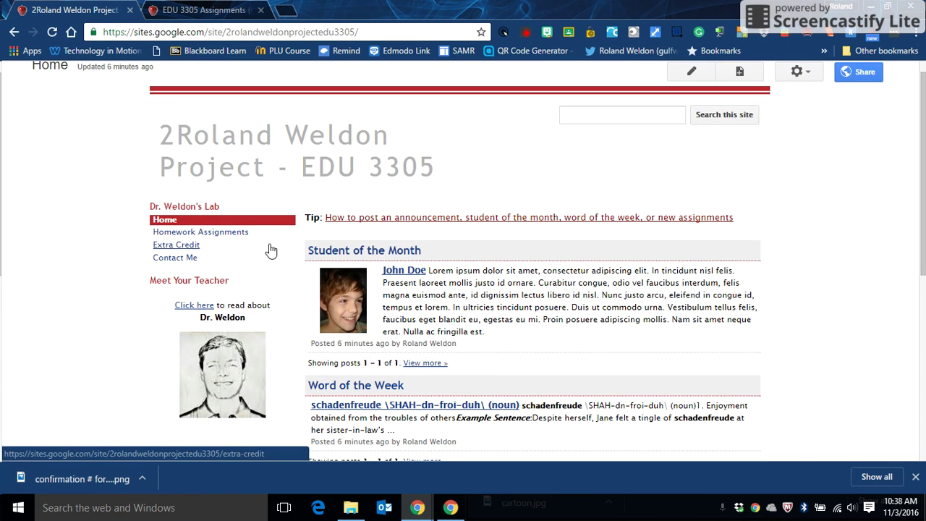
pyautogui.click(736, 79)
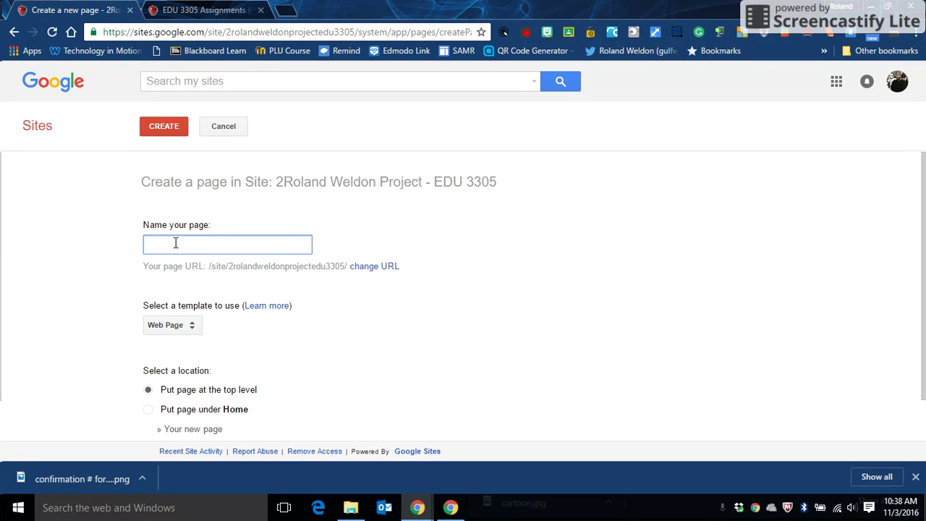
pyautogui.write('EDU 330')
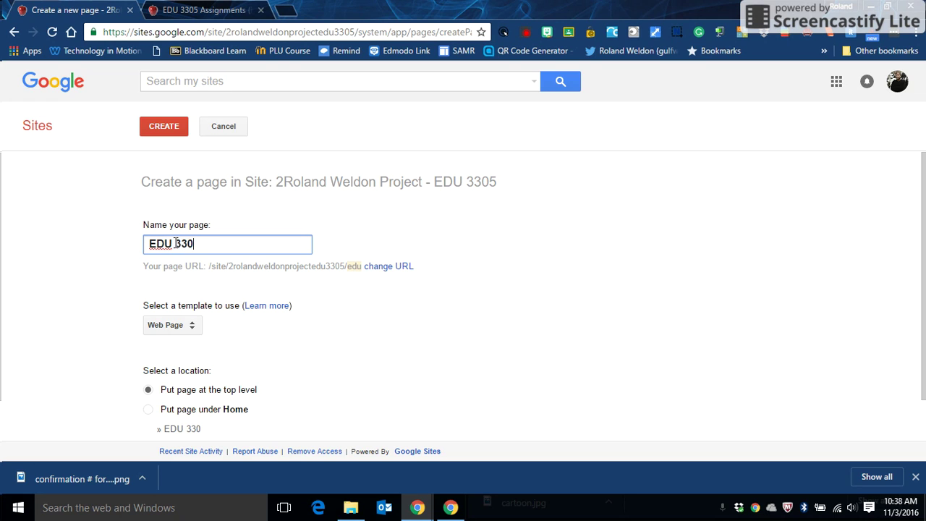
pyautogui.write('5 Co')
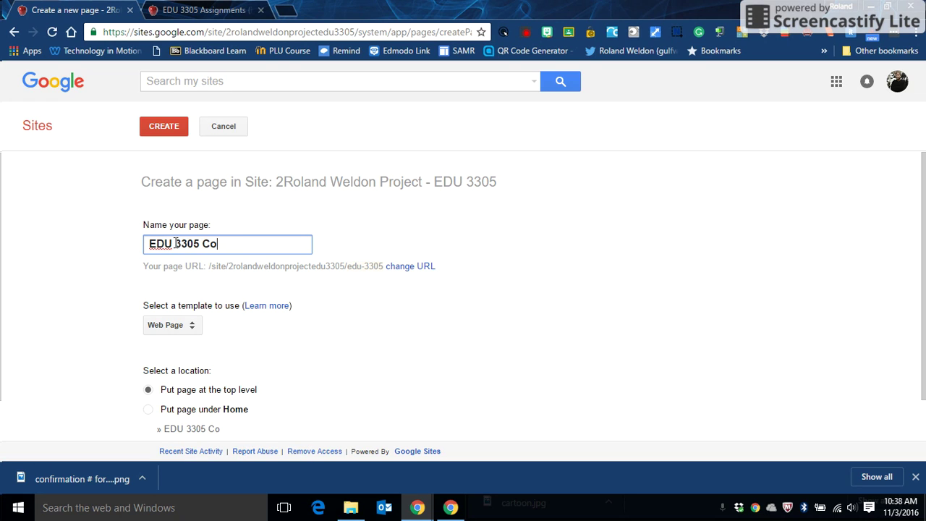
pyautogui.write('urse Assig')
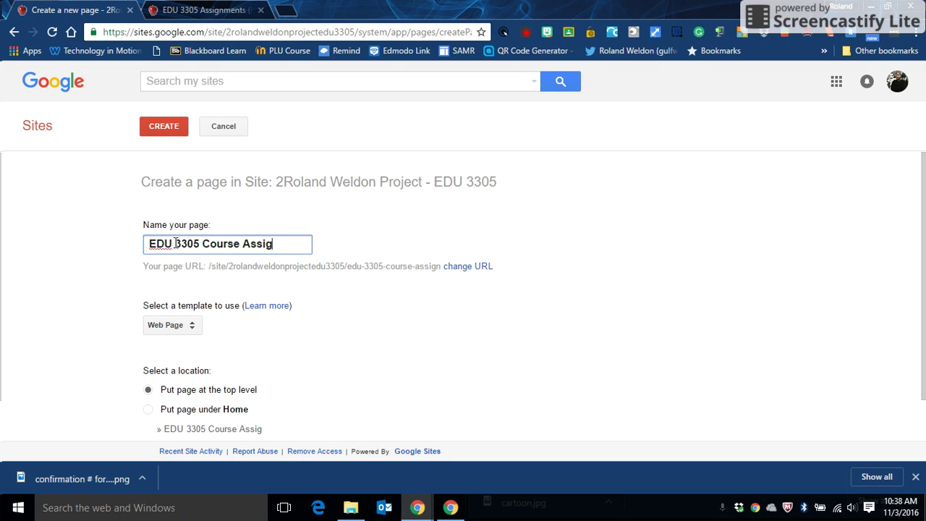
pyautogui.write('nments')
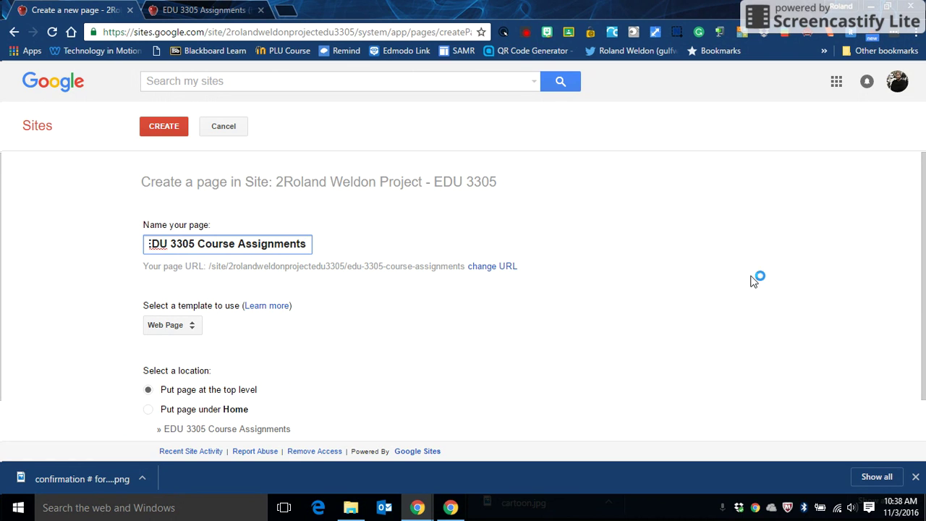
pyautogui.scroll(-1, 788, 290)
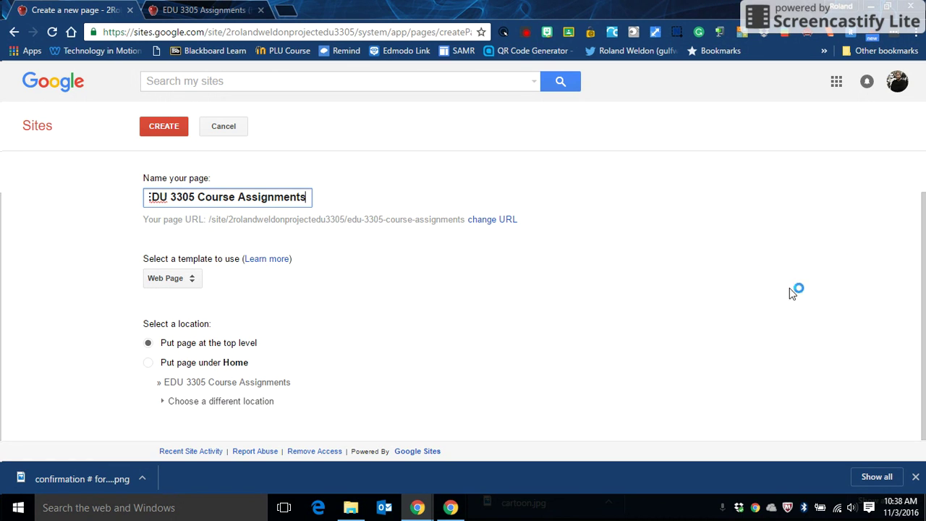
pyautogui.click(156, 126)
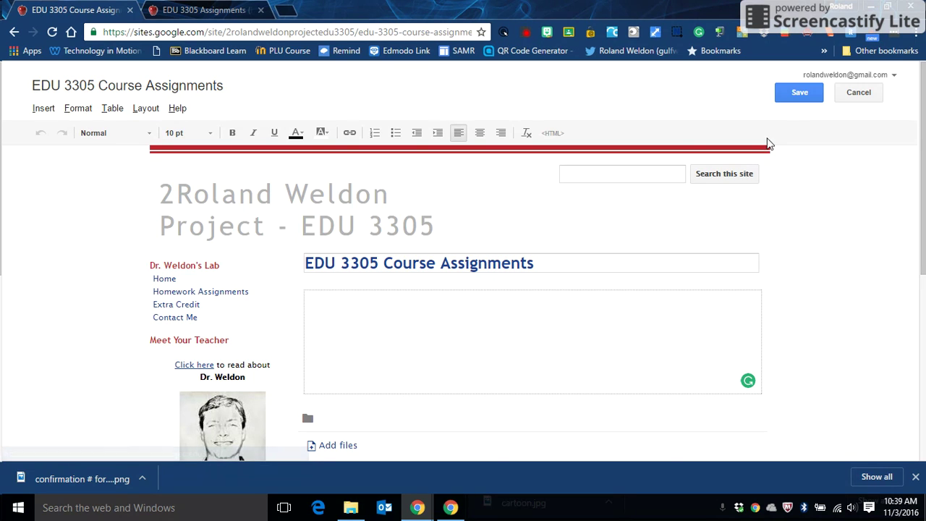
pyautogui.click(790, 96)
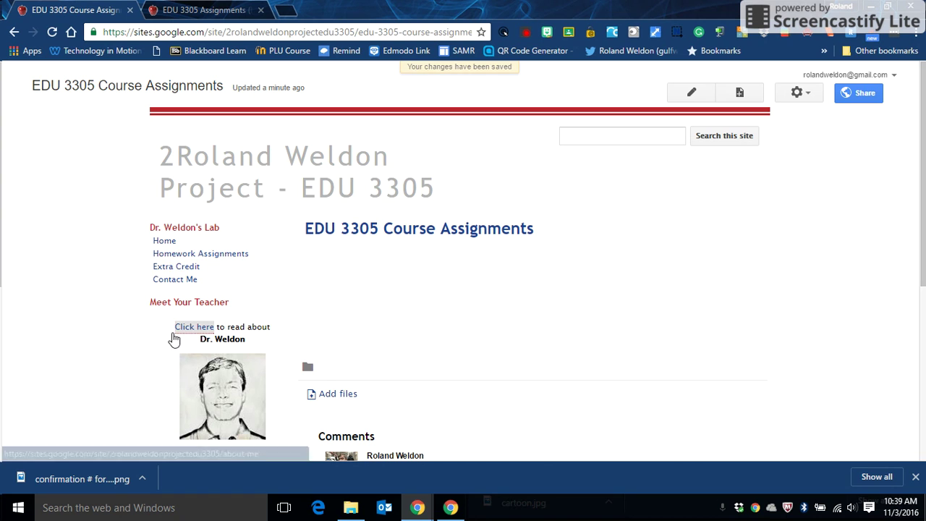
# Edit the site layout and add the EDU 3305 Course Assignments page to the sidebar navigation's page list
pyautogui.click(798, 93)
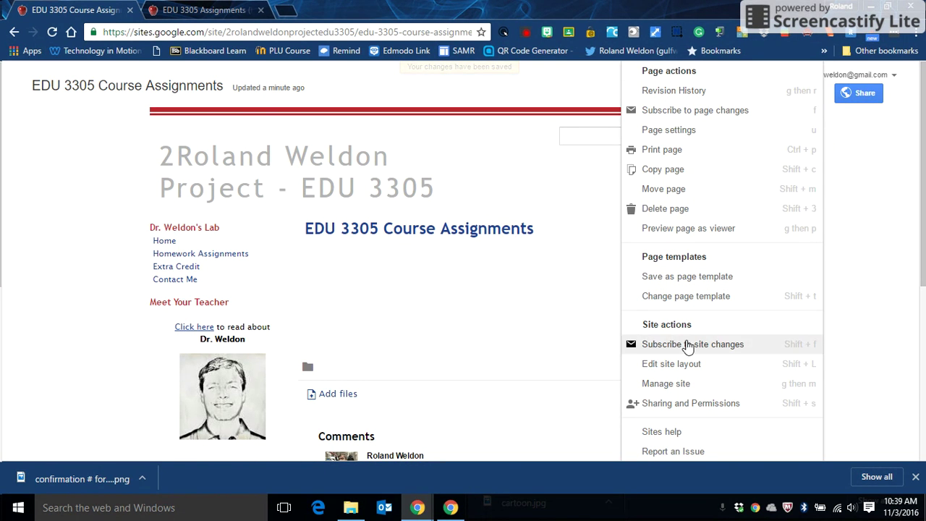
pyautogui.click(671, 363)
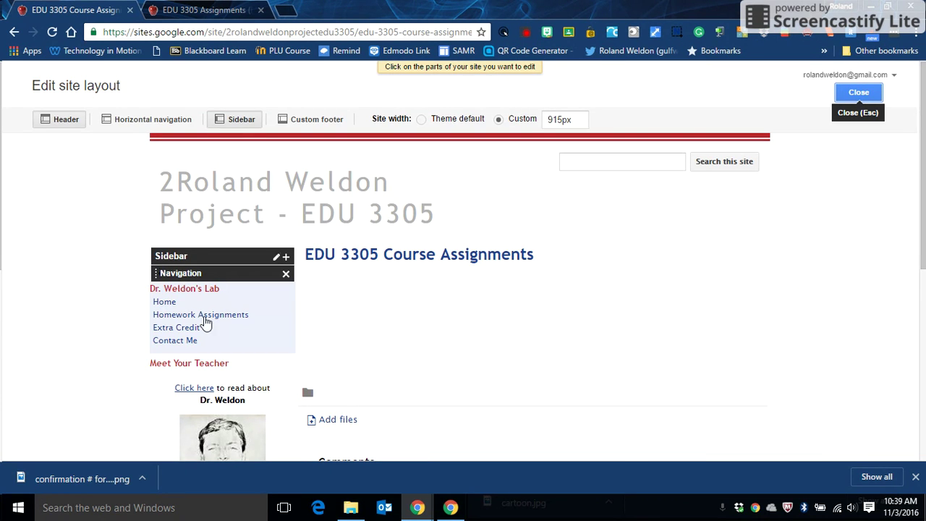
pyautogui.click(187, 332)
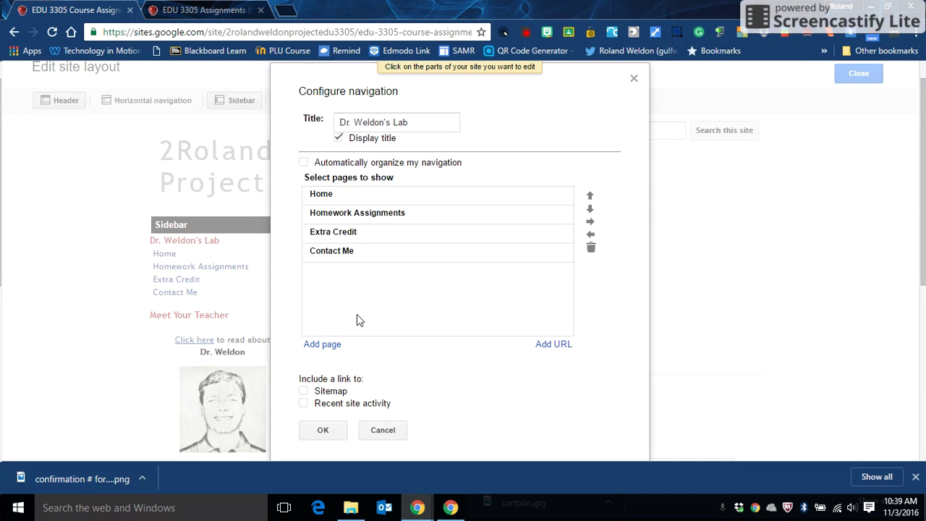
pyautogui.click(327, 345)
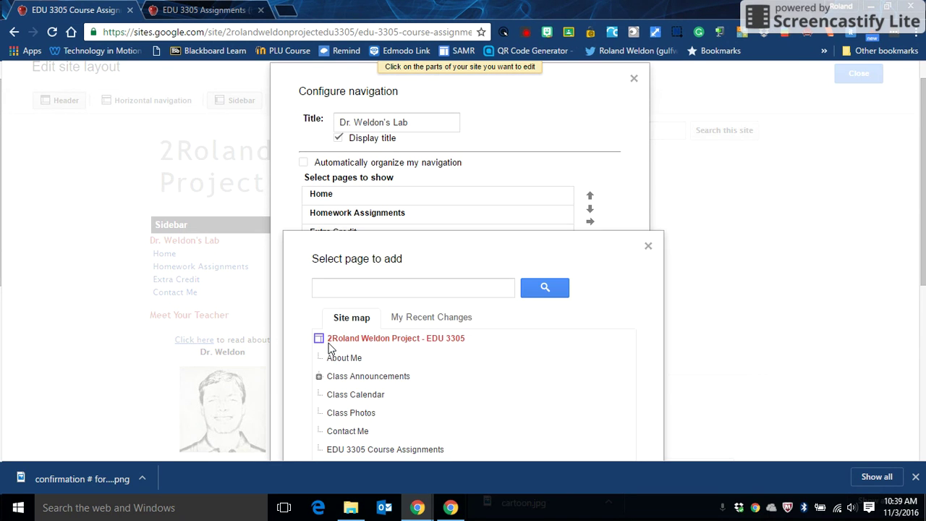
pyautogui.click(347, 450)
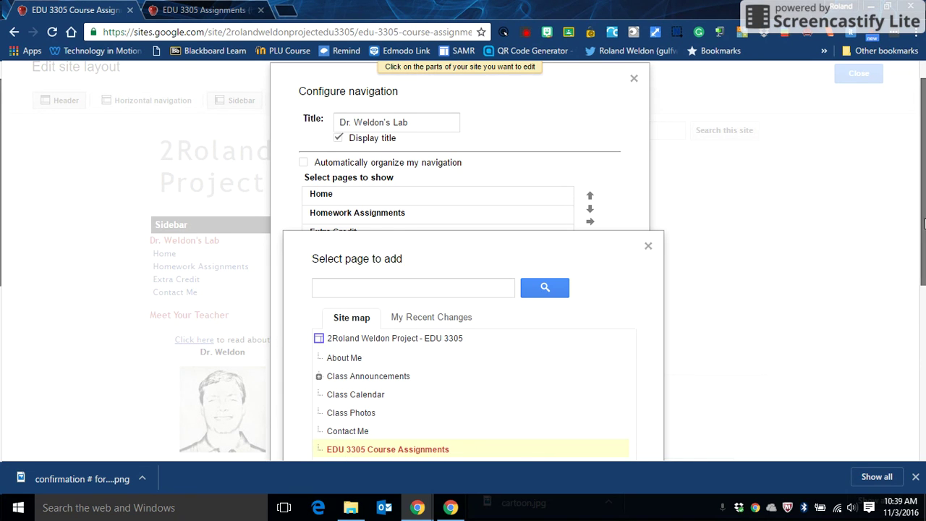
pyautogui.moveTo(922, 224); pyautogui.dragTo(922, 363)
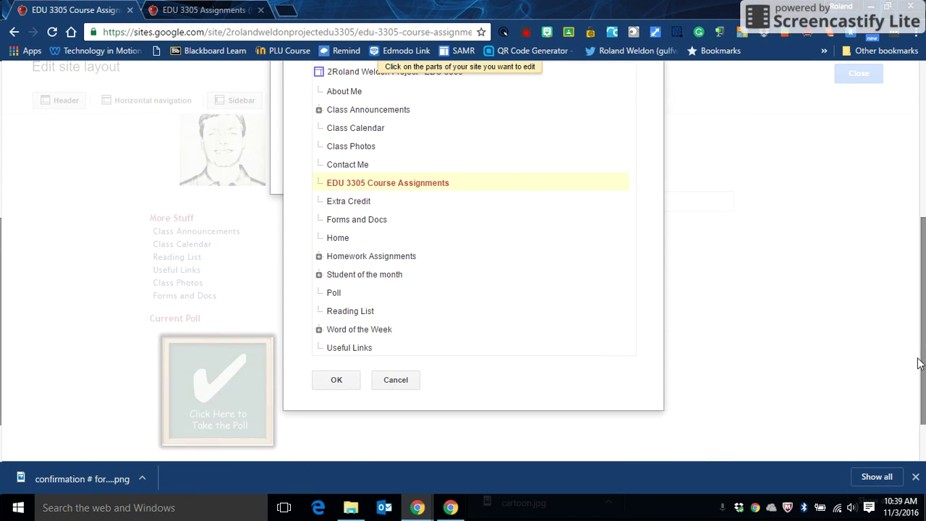
pyautogui.click(337, 380)
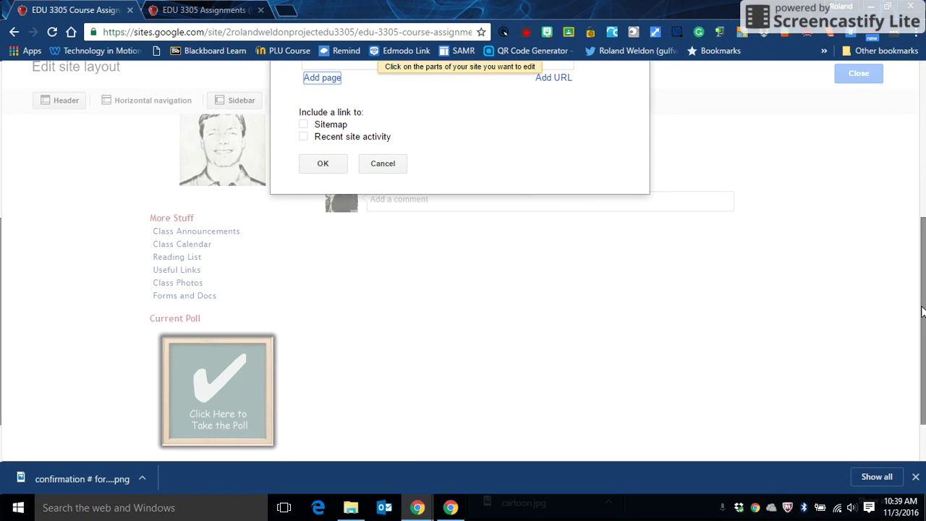
# Move EDU 3305 Course Assignments up the navigation list to directly below Home
pyautogui.moveTo(922, 311); pyautogui.dragTo(915, 213)
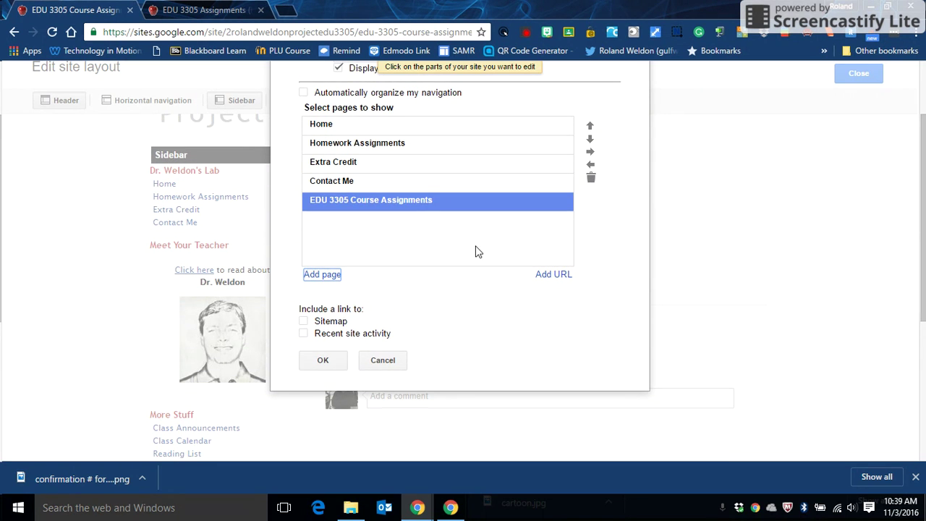
pyautogui.click(334, 199)
pyautogui.click(590, 127)
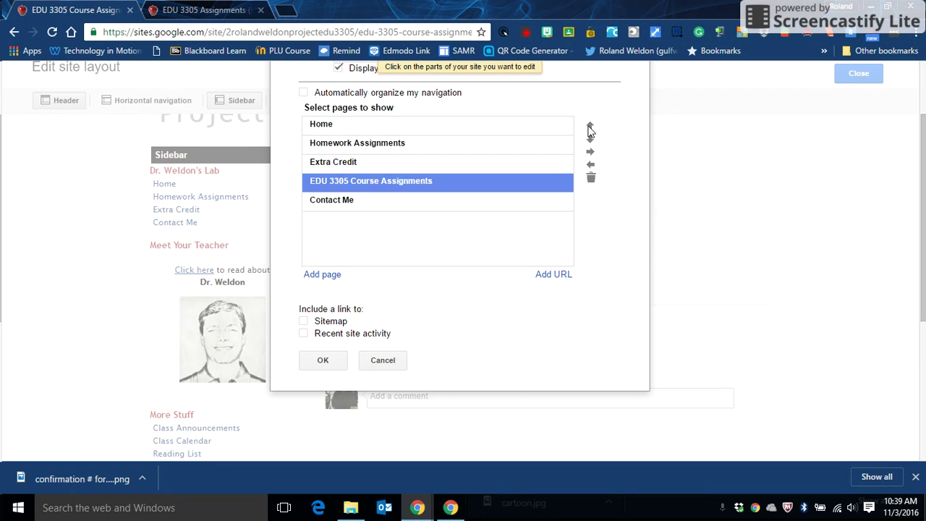
pyautogui.click(590, 127)
pyautogui.click(589, 126)
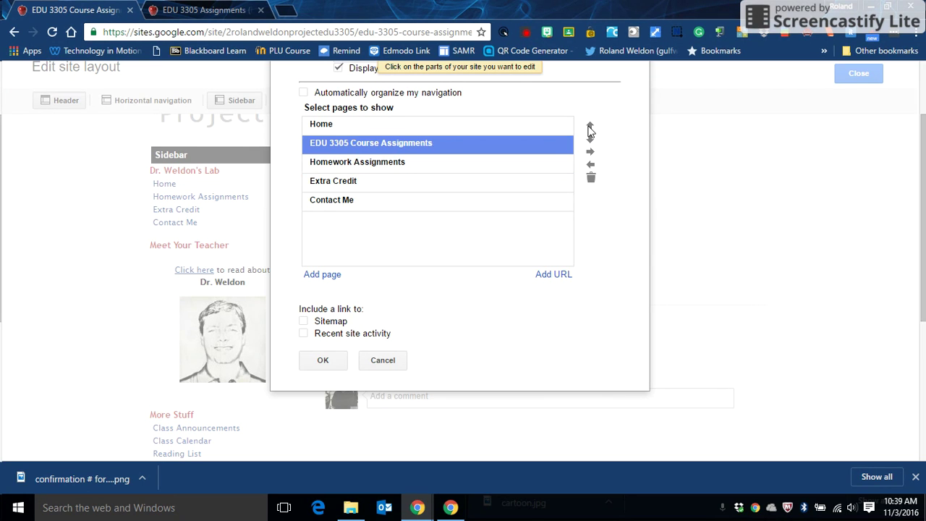
# Remove Homework Assignments, Extra Credit and Contact Me from the sidebar navigation, then save it and finish editing the site layout
pyautogui.click(342, 166)
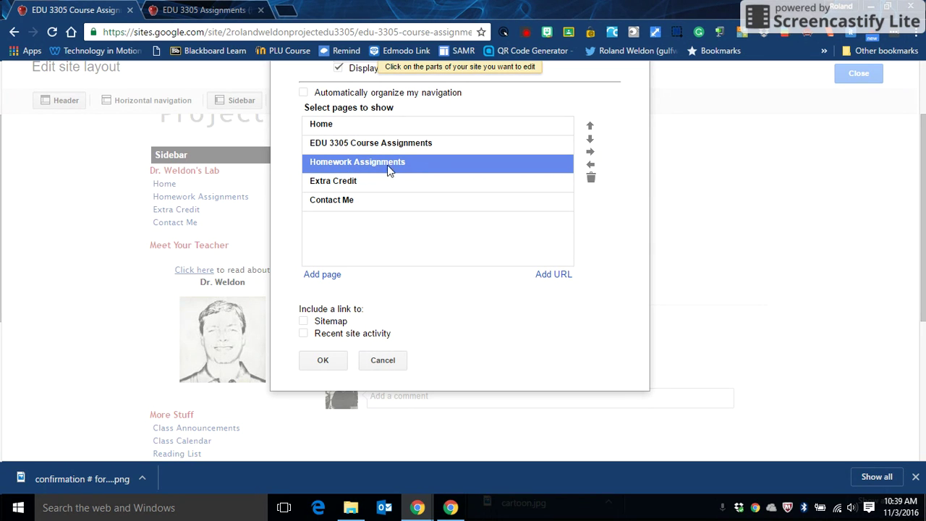
pyautogui.click(590, 178)
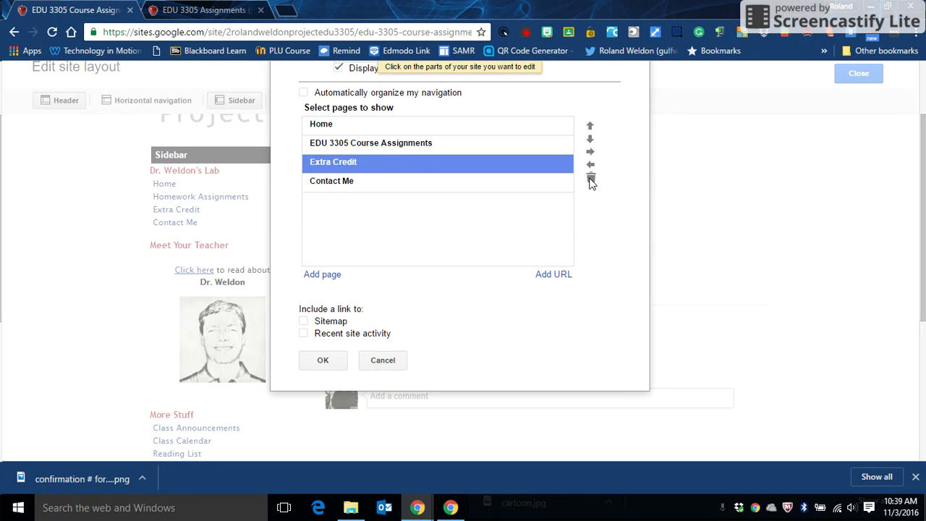
pyautogui.click(590, 178)
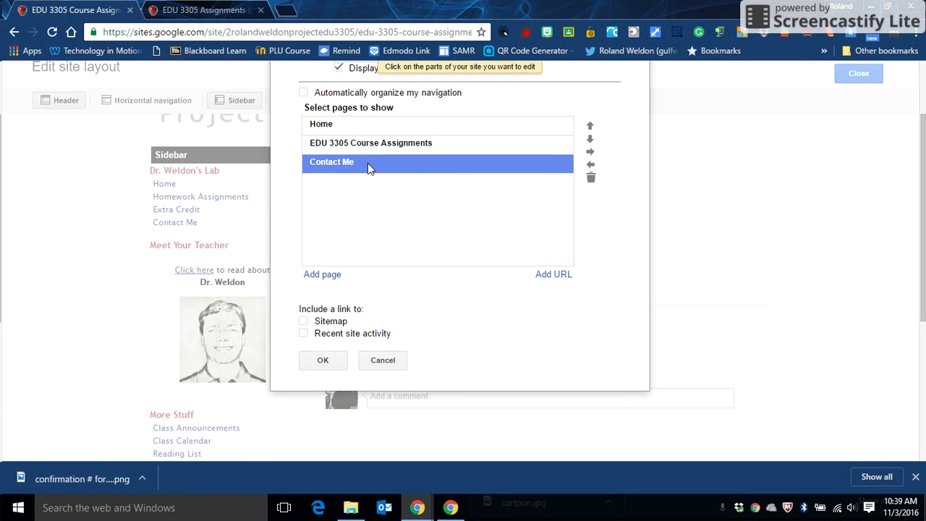
pyautogui.click(590, 178)
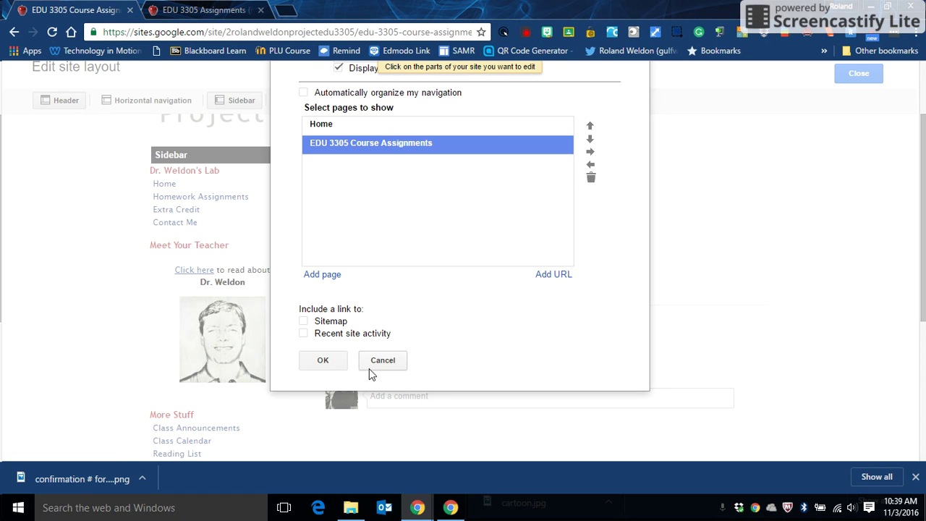
pyautogui.click(325, 360)
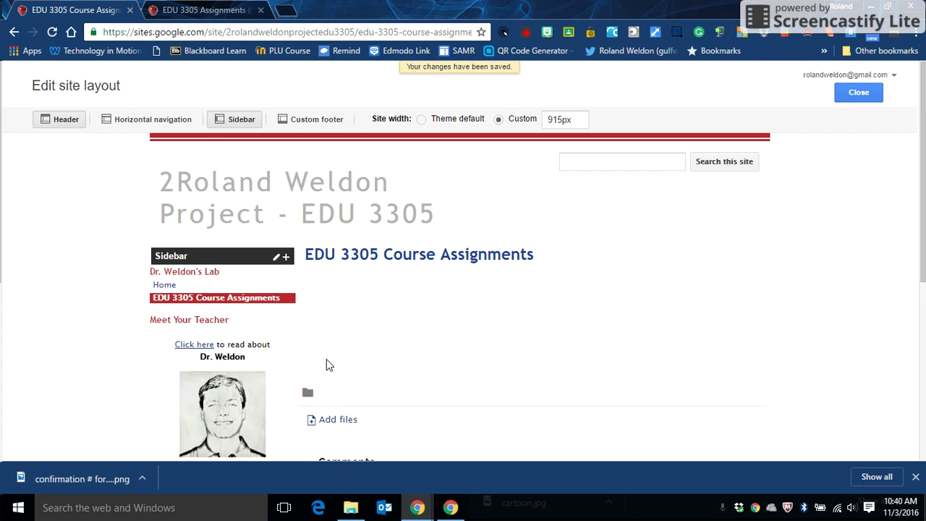
pyautogui.moveTo(164, 293)
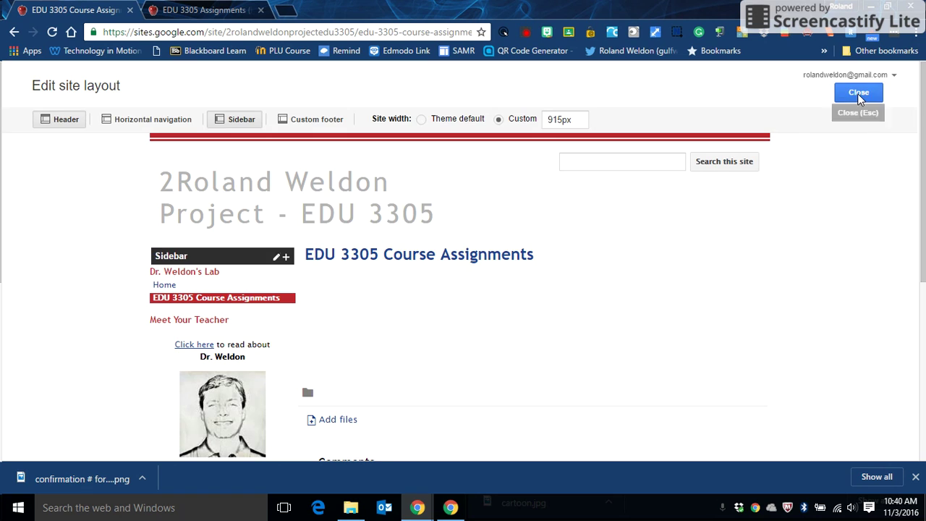
pyautogui.click(859, 93)
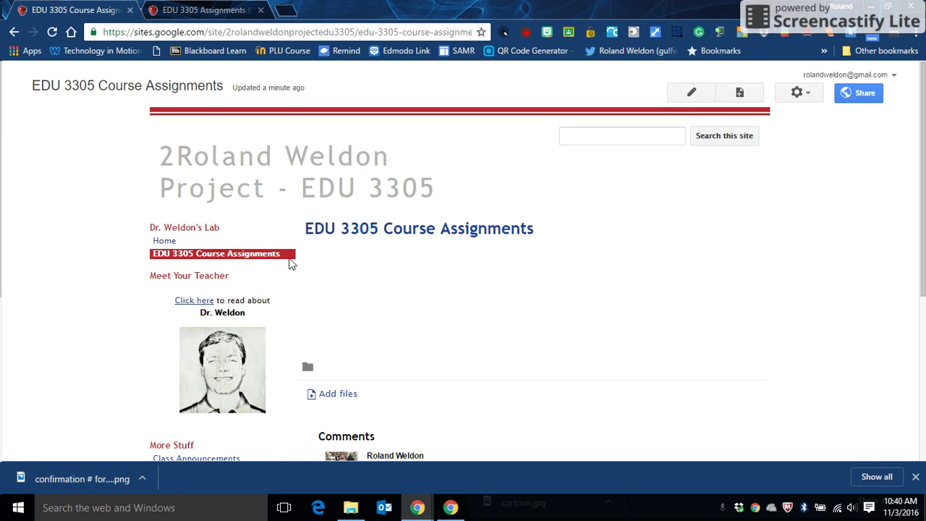
# Go to the Home page and open the sidebar navigation's configuration from the site layout editor
pyautogui.click(167, 244)
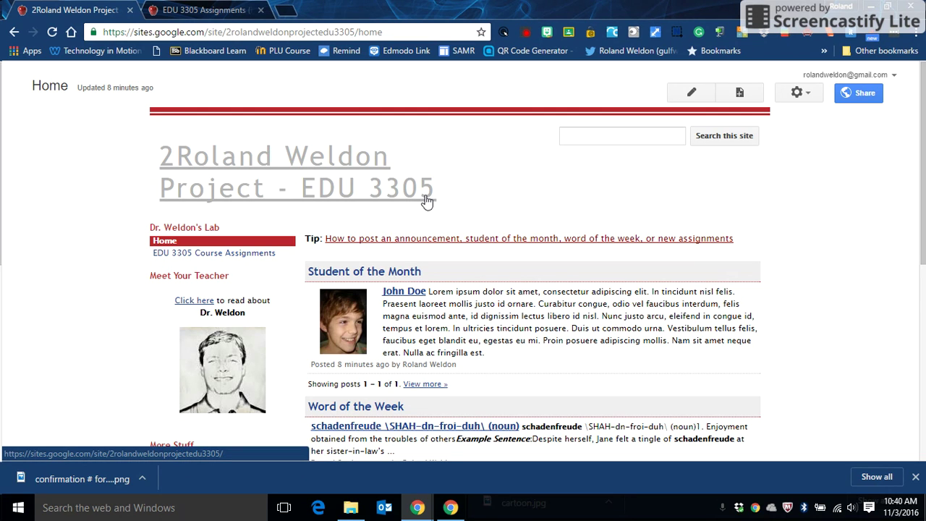
pyautogui.click(794, 98)
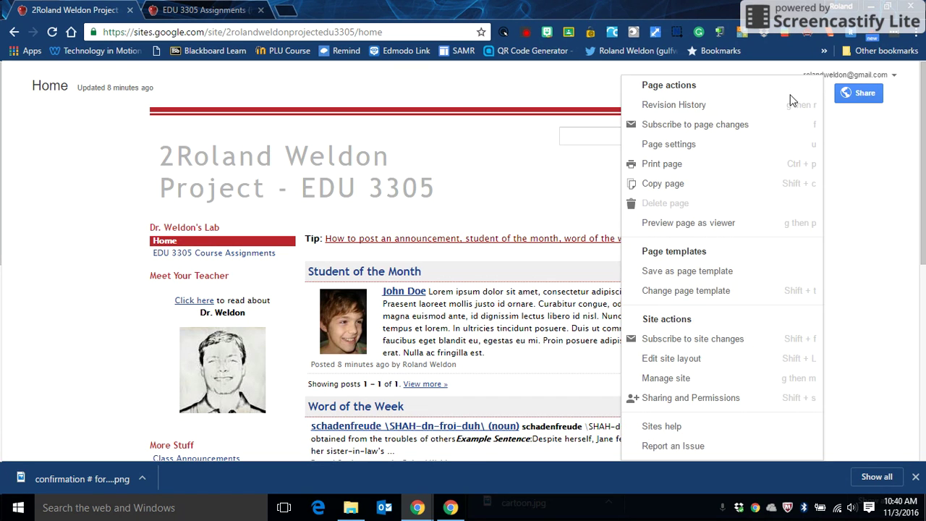
pyautogui.click(696, 367)
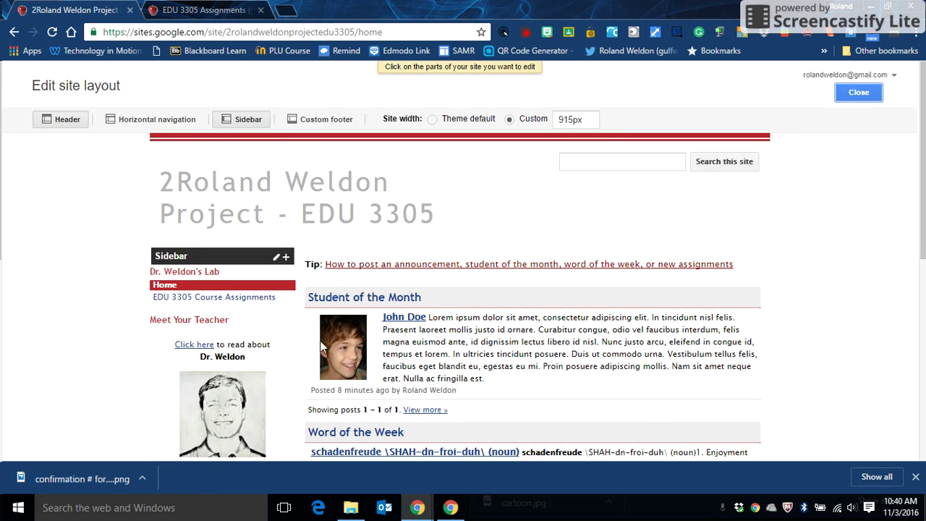
pyautogui.click(173, 275)
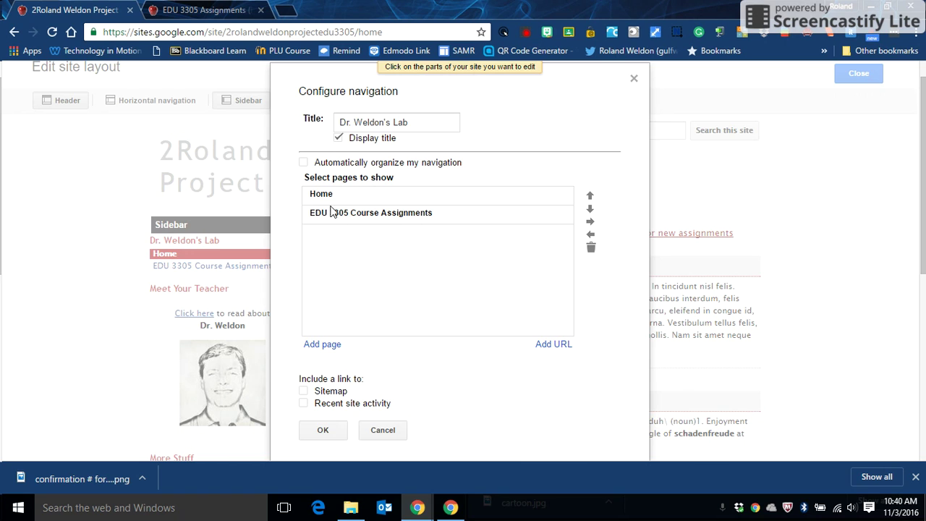